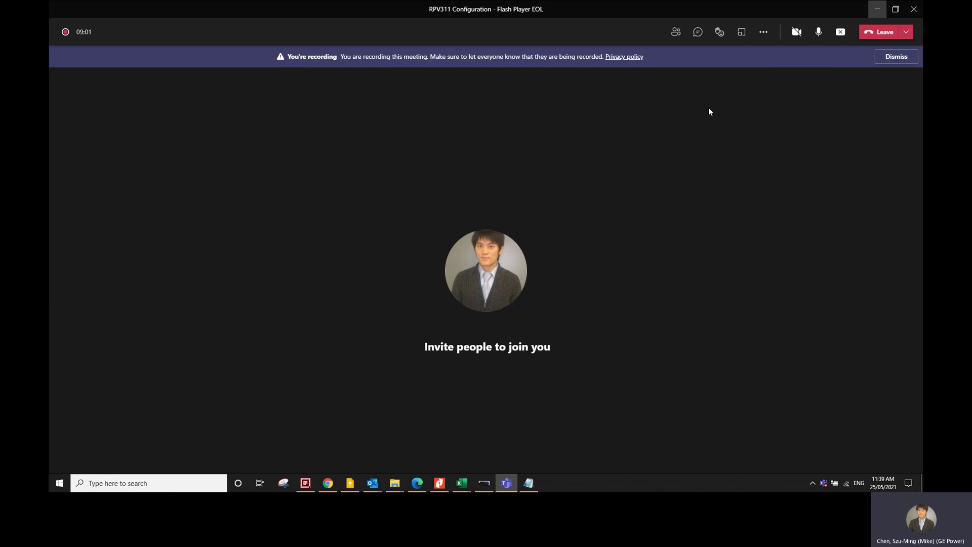
# Step: Switch from the Teams meeting to the FlashPlayer-Workaround folder in File Explorer
pyautogui.hotkey('alt', 'Tab')
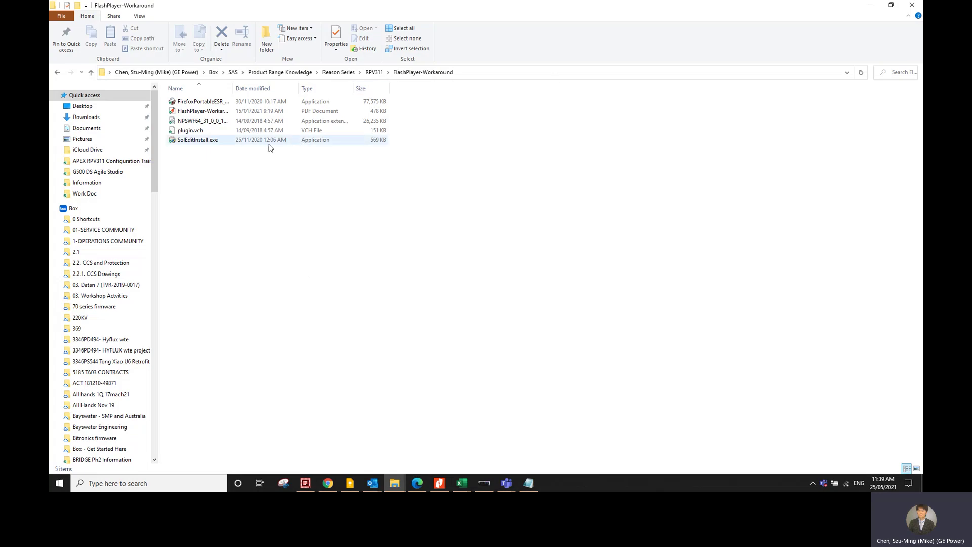
# Step: Autofit the Name column, check the installer, dll and plugin.vch files, then launch the Firefox Portable installer
pyautogui.doubleClick(234, 88)
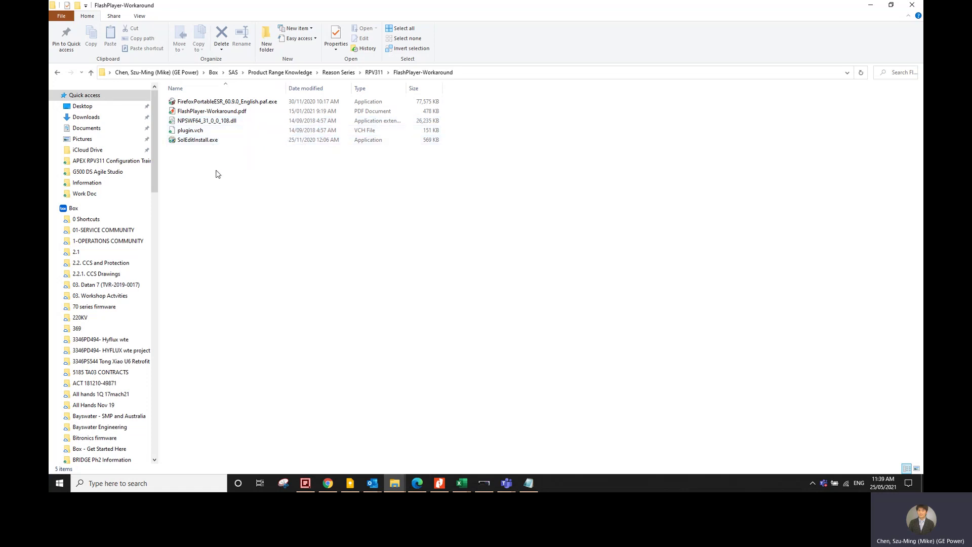
pyautogui.click(239, 104)
pyautogui.keyDown('ctrl'); pyautogui.click(262, 122); pyautogui.keyUp('ctrl')
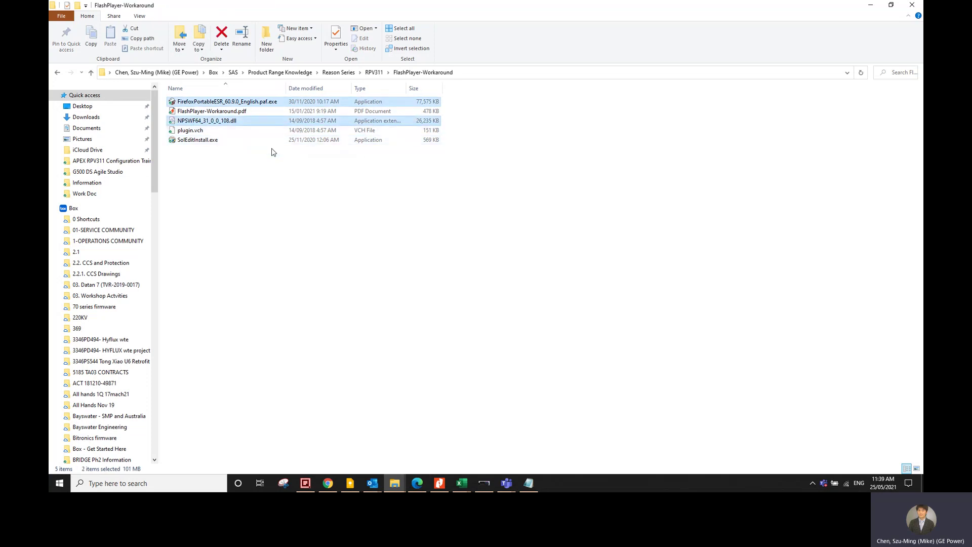
pyautogui.keyDown('ctrl'); pyautogui.click(218, 132); pyautogui.keyUp('ctrl')
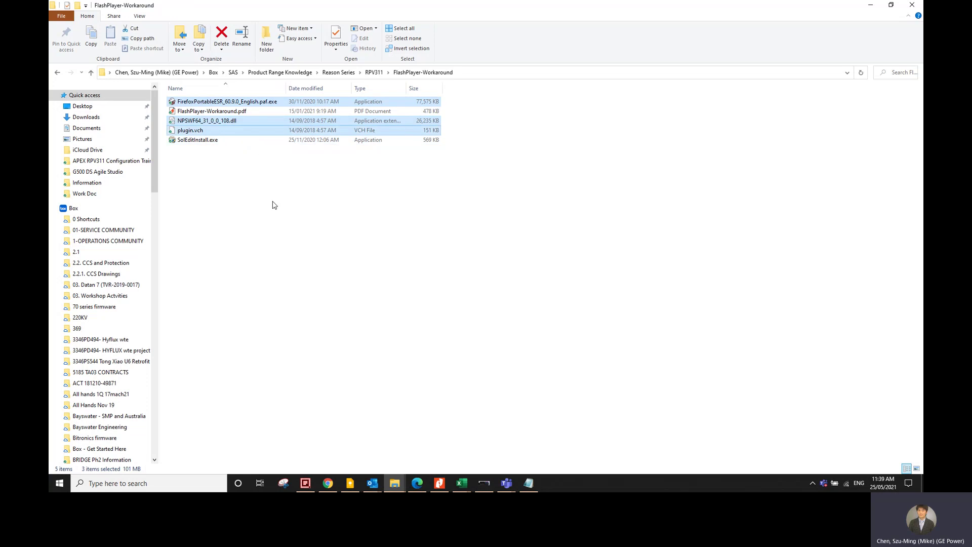
pyautogui.click(272, 205)
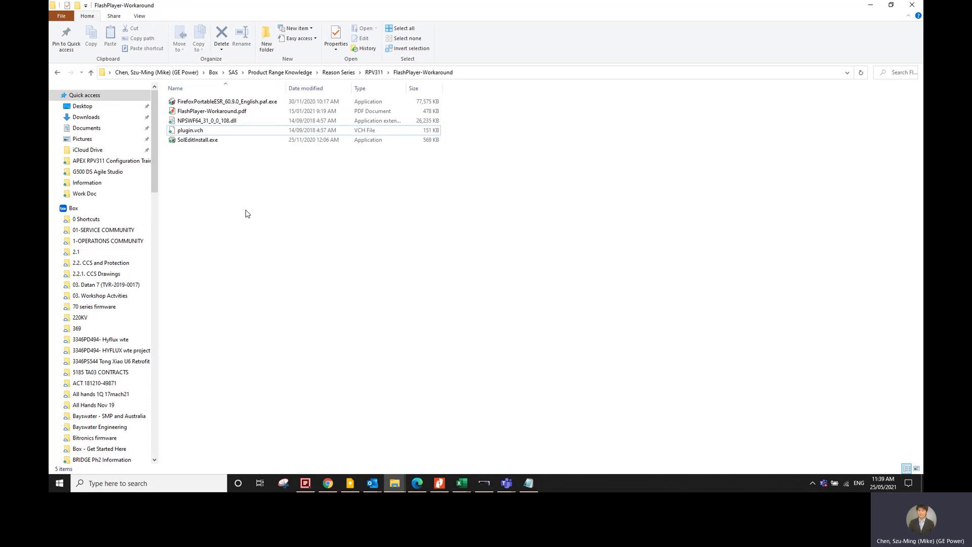
pyautogui.doubleClick(264, 102)
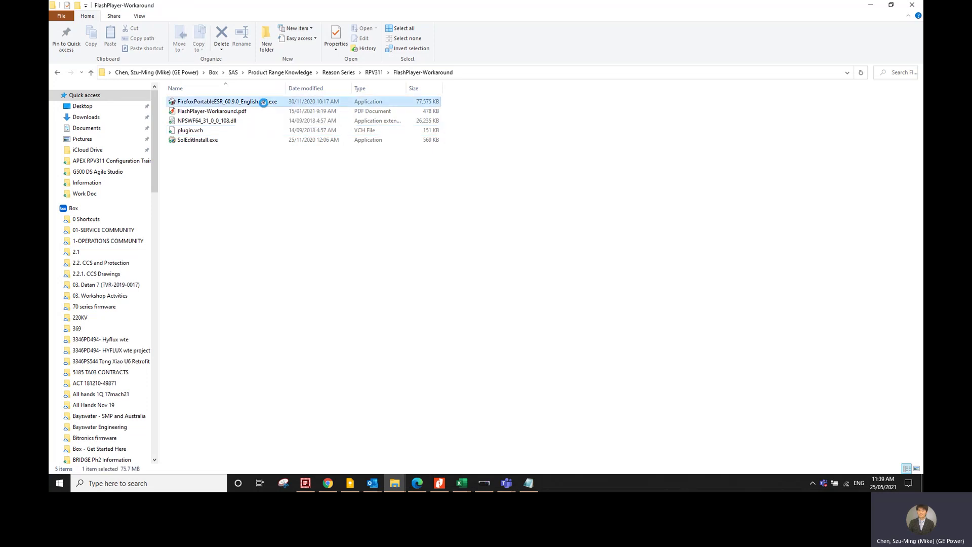
pyautogui.rightClick(263, 102)
pyautogui.click(141, 133)
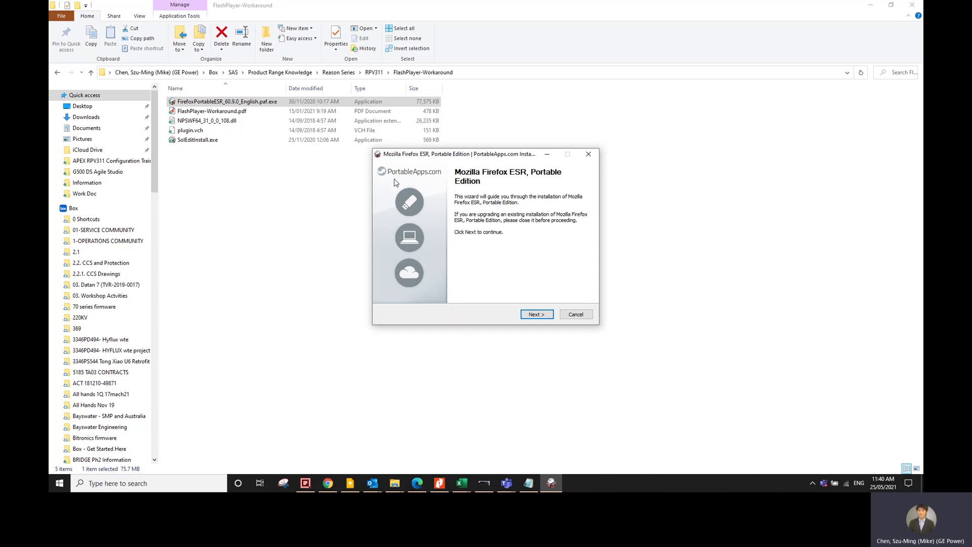
pyautogui.click(550, 314)
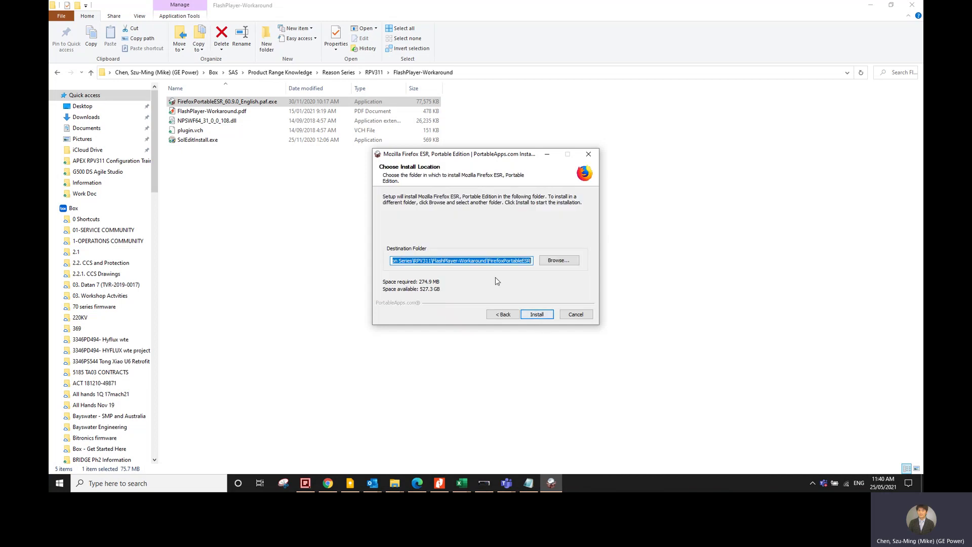
pyautogui.moveTo(410, 262); pyautogui.dragTo(356, 263)
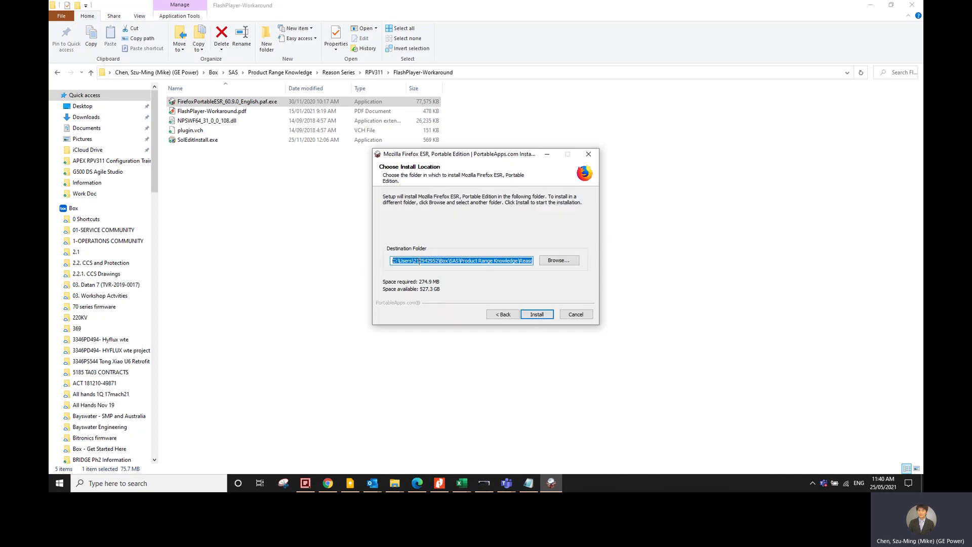
pyautogui.moveTo(434, 264); pyautogui.dragTo(554, 264)
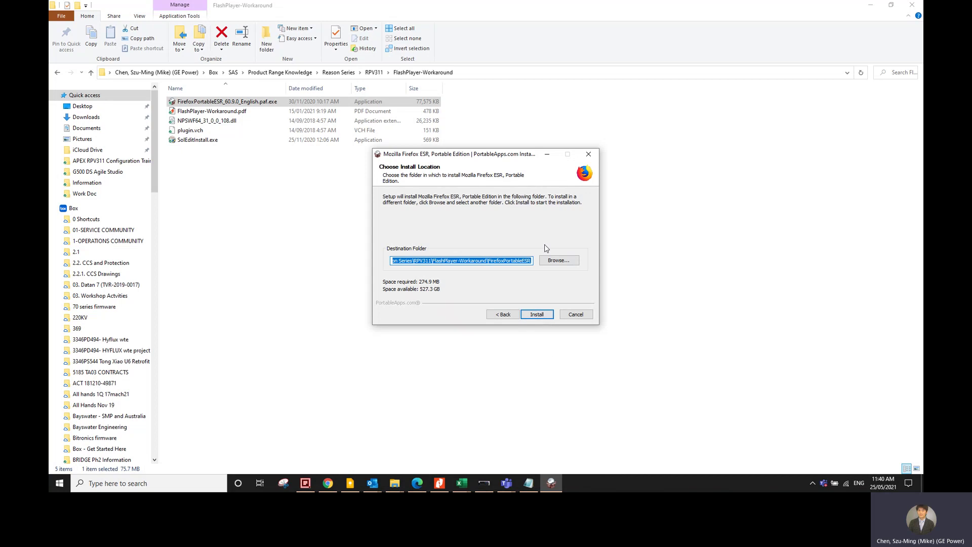
pyautogui.click(446, 259)
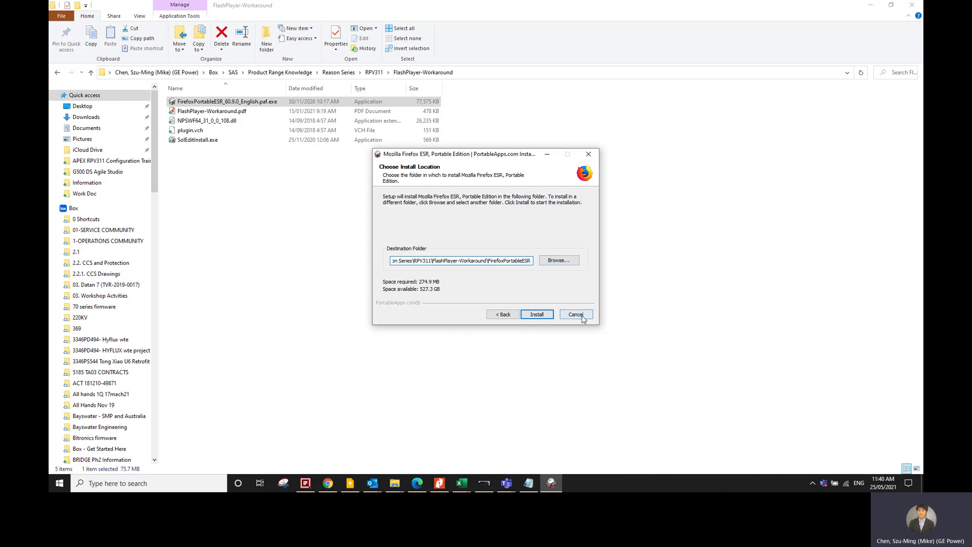
pyautogui.click(497, 260)
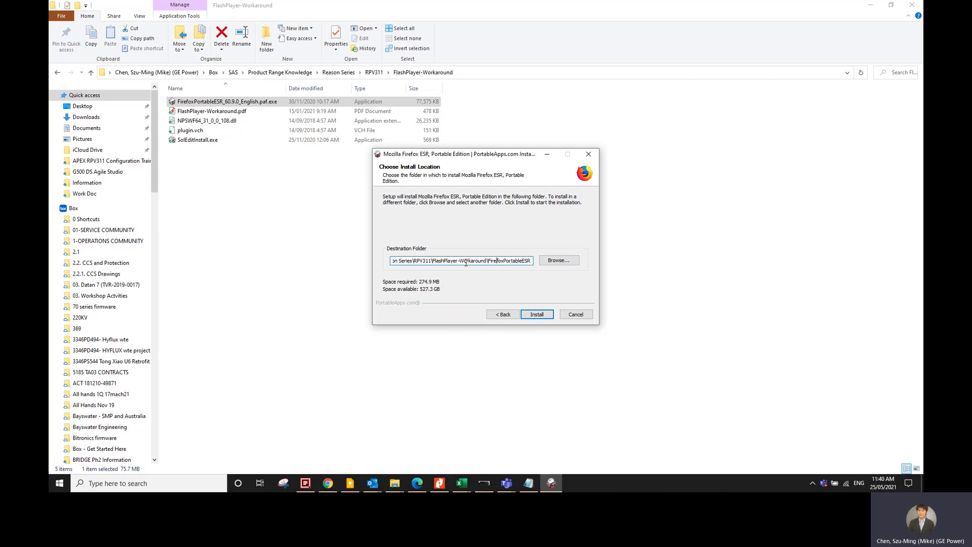
pyautogui.click(588, 317)
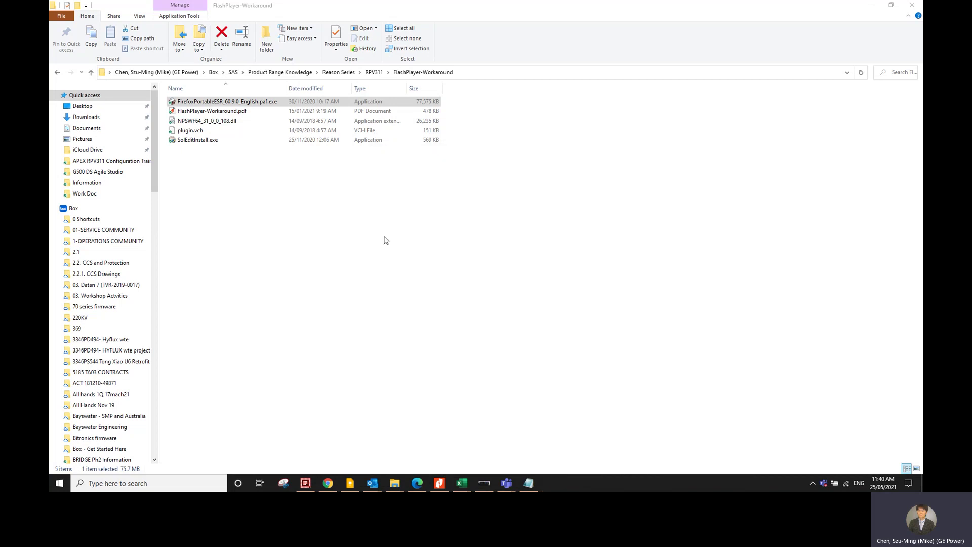
# Step: Quit the setup and restore the C:\FF Portable\FirefoxPortableESR window beside FlashPlayer-Workaround
pyautogui.click(412, 254)
pyautogui.moveTo(406, 483)
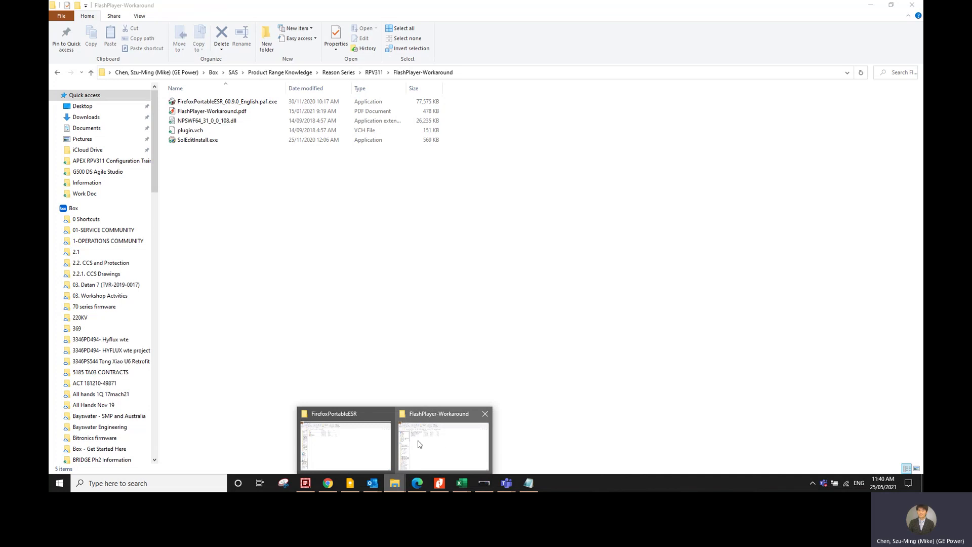
pyautogui.click(366, 445)
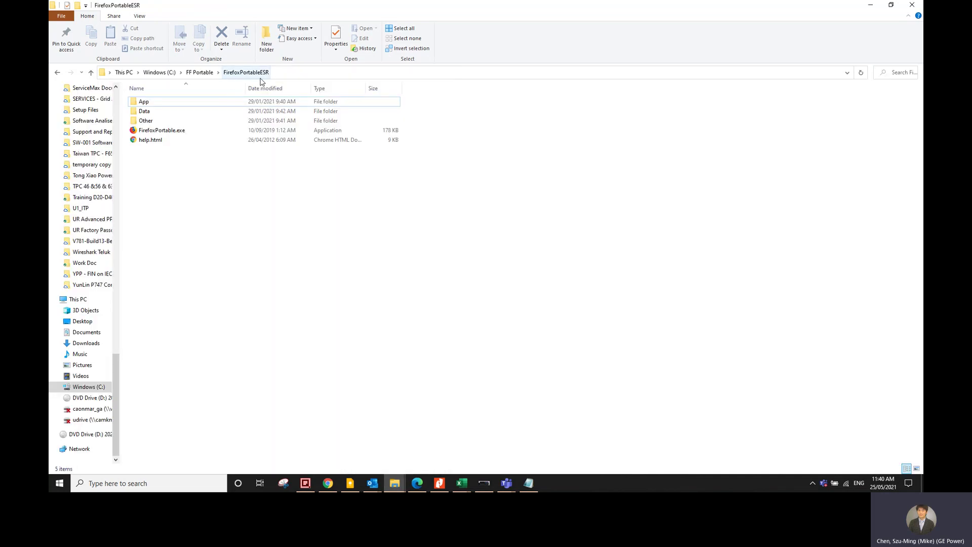
pyautogui.click(304, 73)
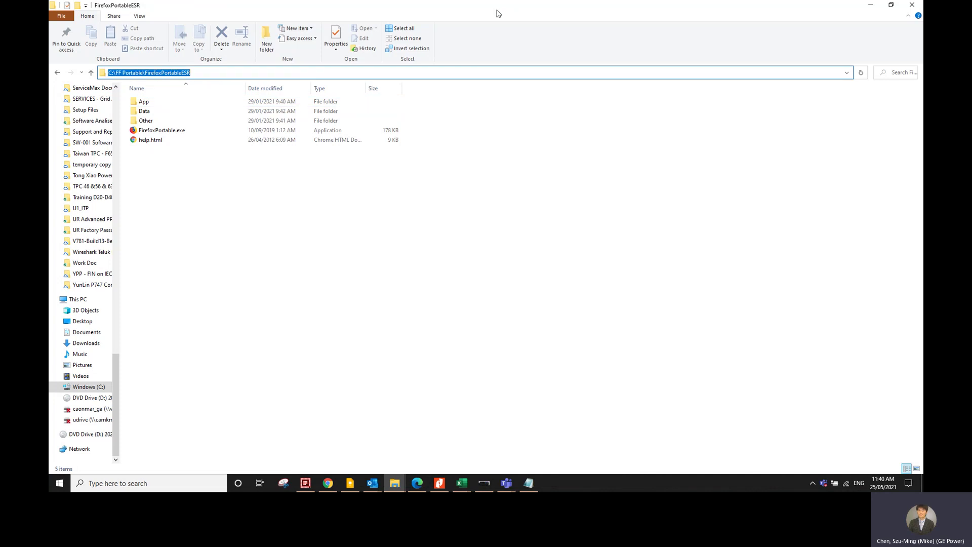
pyautogui.moveTo(499, 13); pyautogui.dragTo(609, 87)
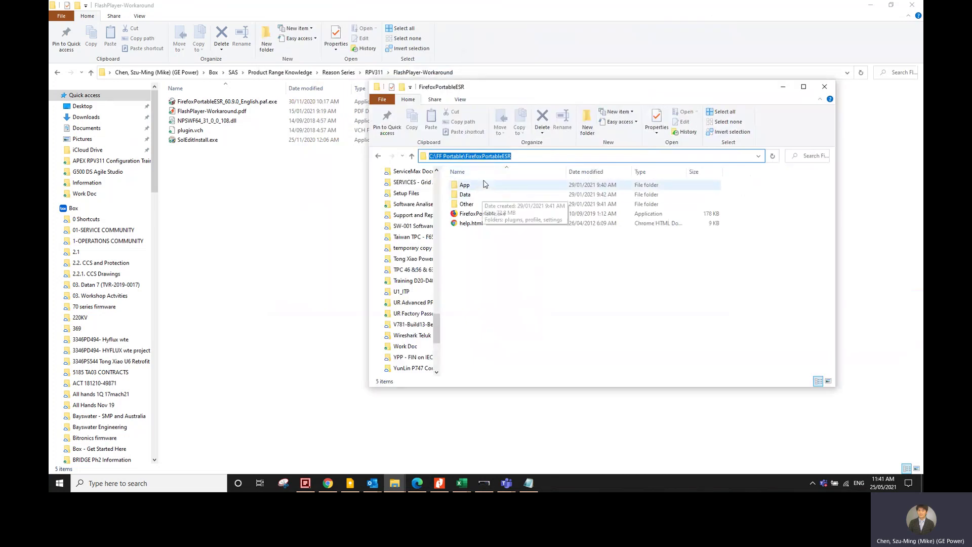
# Step: Open Data\plugins and select NPSWF64_31_0_0_108.dll and plugin.vch in FlashPlayer-Workaround for comparison
pyautogui.doubleClick(483, 196)
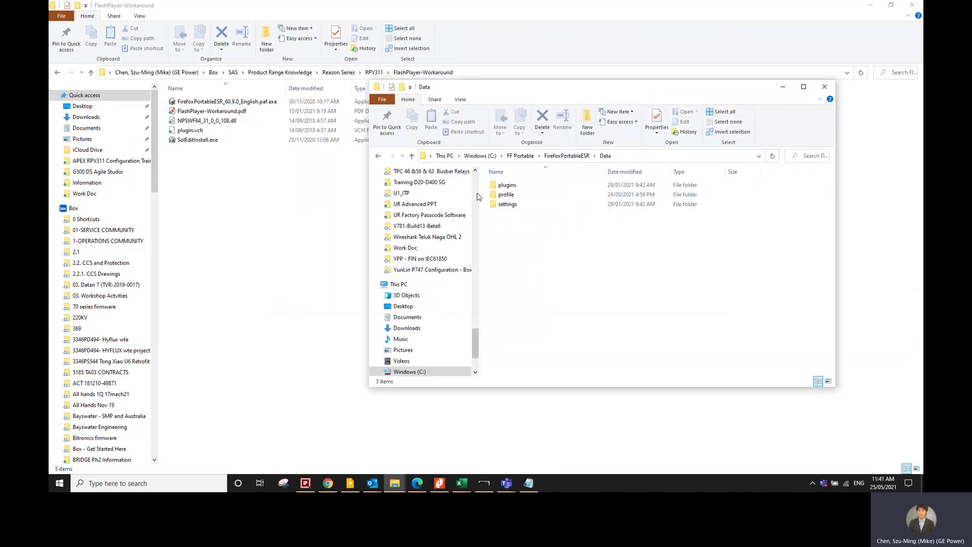
pyautogui.doubleClick(508, 185)
pyautogui.click(191, 121)
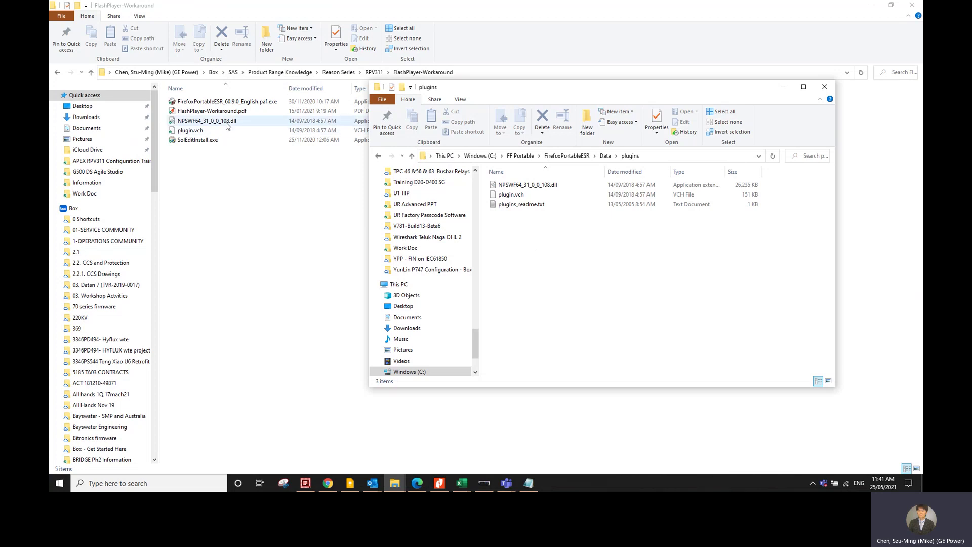
pyautogui.keyDown('ctrl'); pyautogui.click(201, 131); pyautogui.keyUp('ctrl')
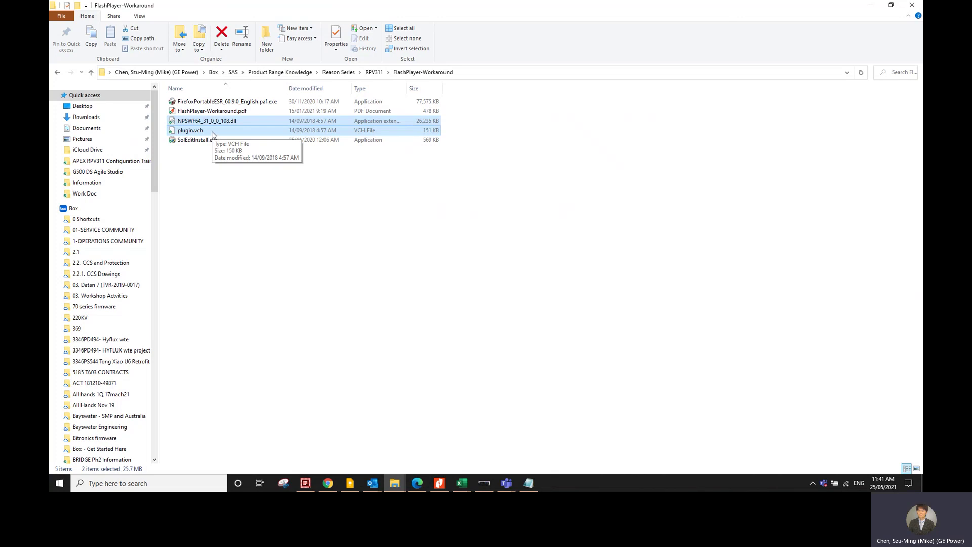
pyautogui.hotkey('alt', 'Tab')
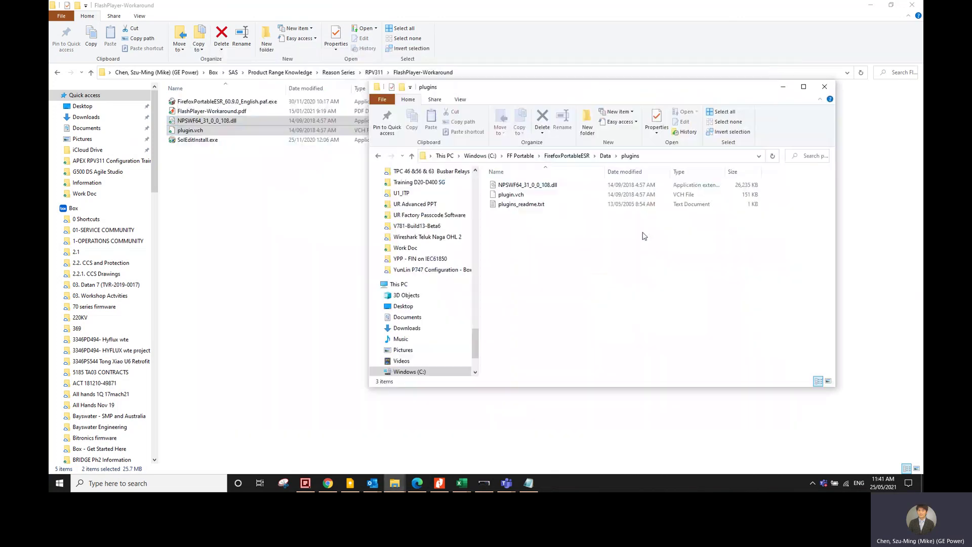
# Step: Confirm the plugins folder holds the dll, plugin.vch and plugins_readme.txt, repositioning the window
pyautogui.click(527, 186)
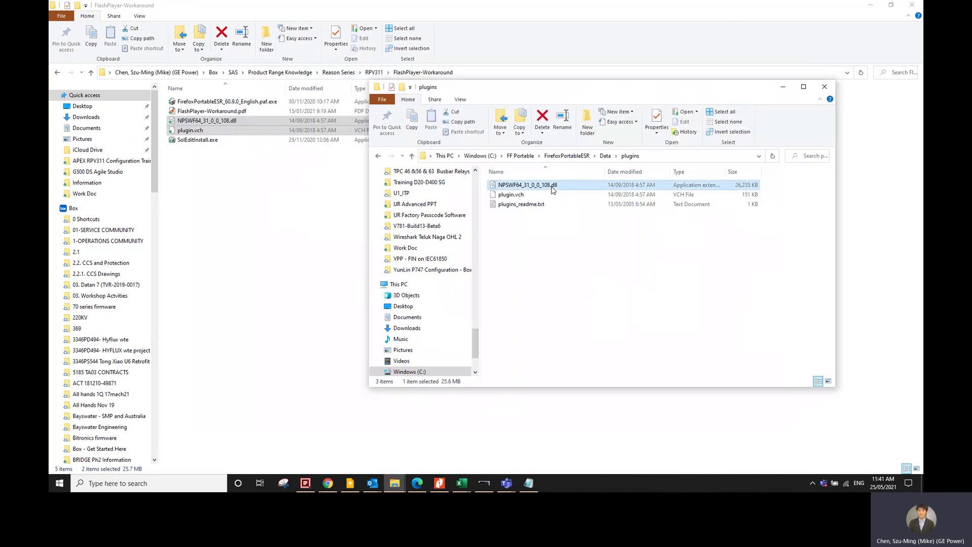
pyautogui.keyDown('ctrl'); pyautogui.click(511, 195); pyautogui.keyUp('ctrl')
pyautogui.moveTo(541, 91); pyautogui.dragTo(635, 56)
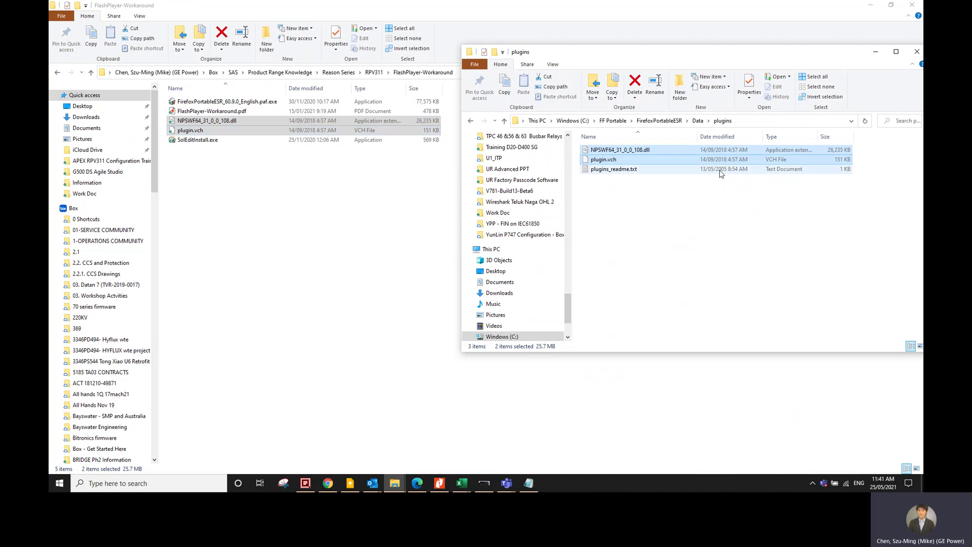
pyautogui.click(631, 171)
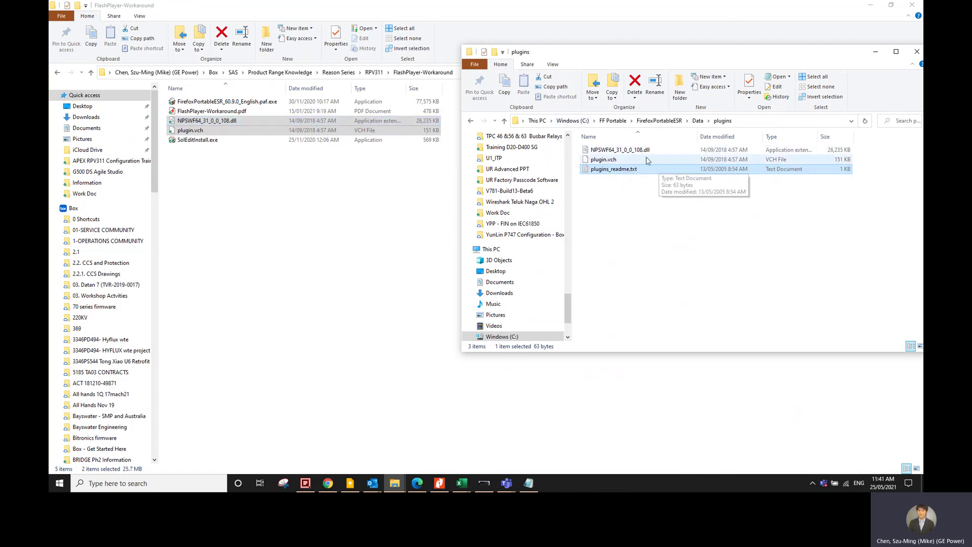
pyautogui.click(649, 226)
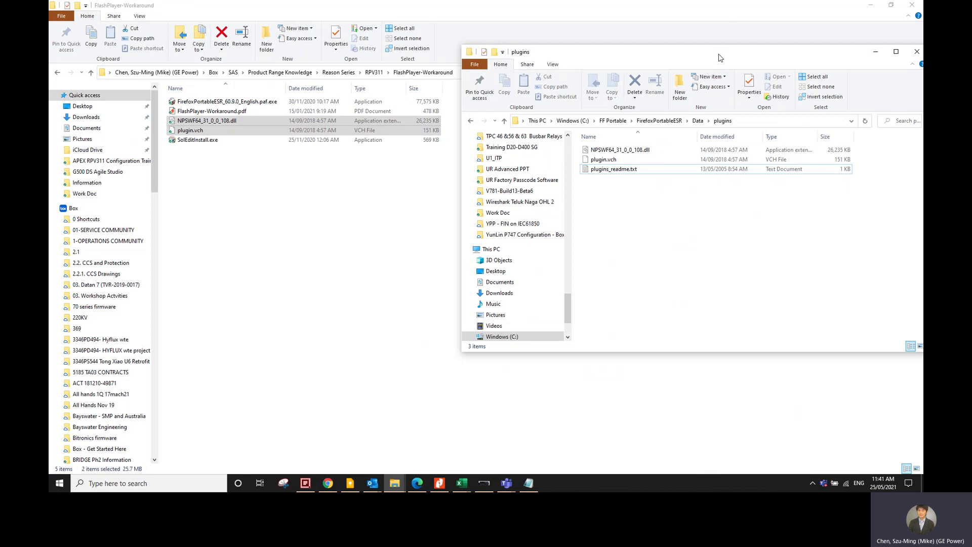
pyautogui.moveTo(721, 58); pyautogui.dragTo(514, 100)
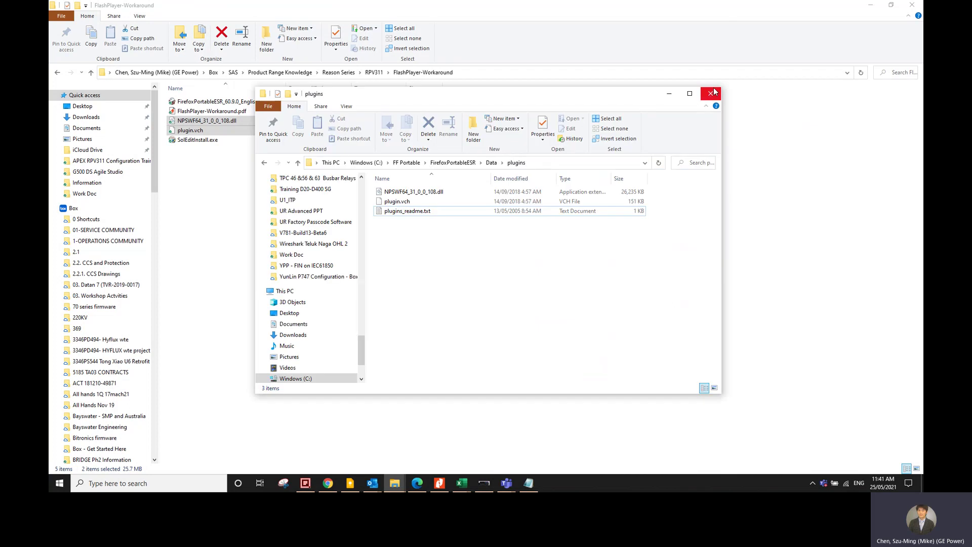
pyautogui.click(445, 210)
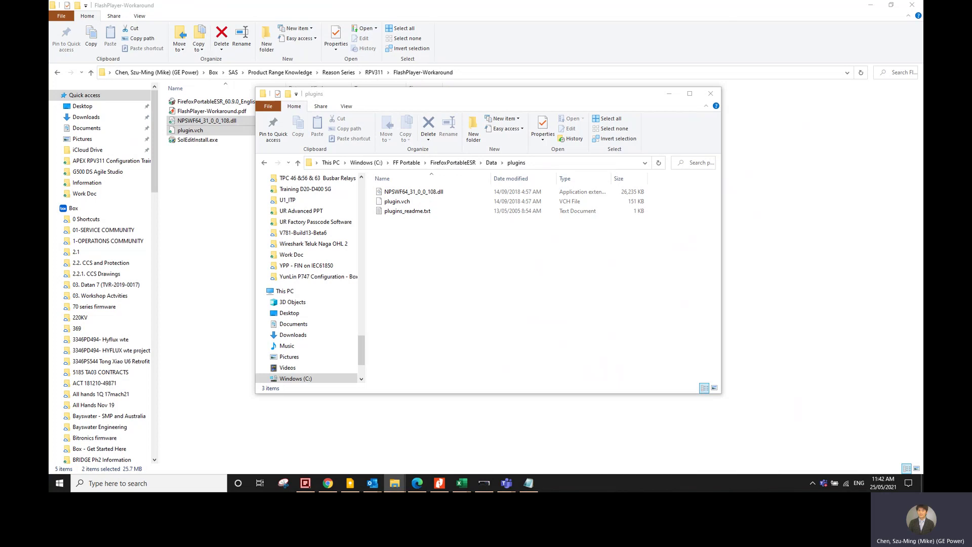
# Step: Switch back to the Teams meeting 'RPV311 Configuration - Flash Player EOL'
pyautogui.hotkey('alt', 'Tab')
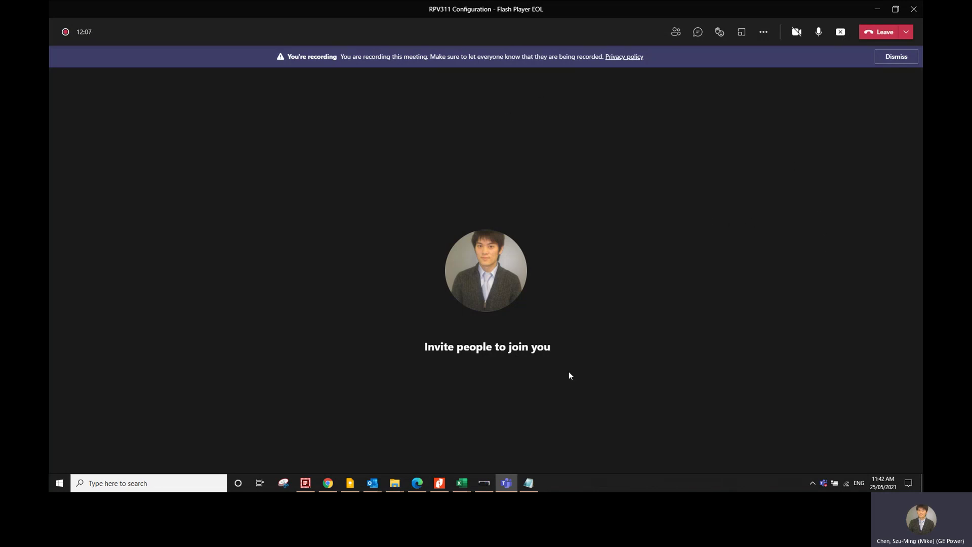
# Step: Clear the folder path text in Notepad and type the presenter's e-mail address
pyautogui.click(529, 483)
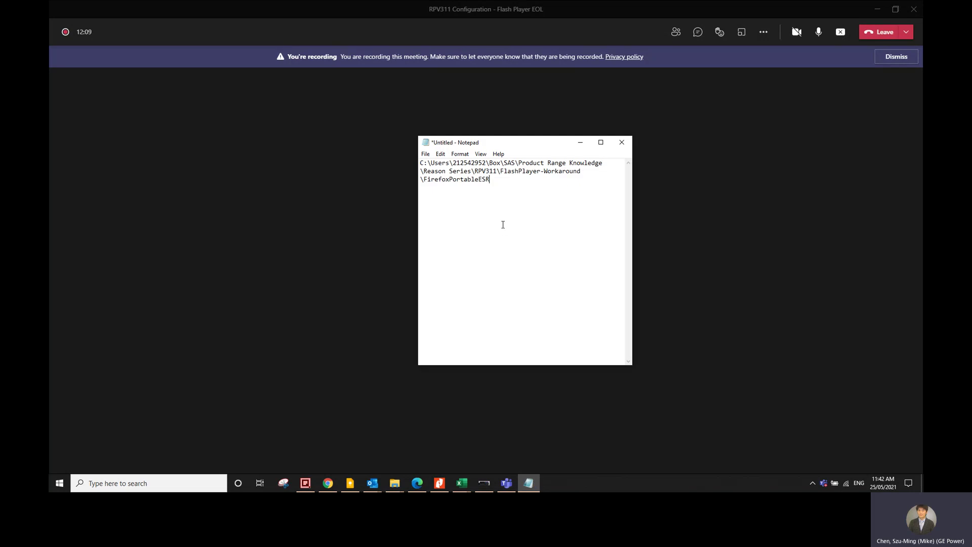
pyautogui.hotkey('ctrl', 'a')
pyautogui.press('Delete')
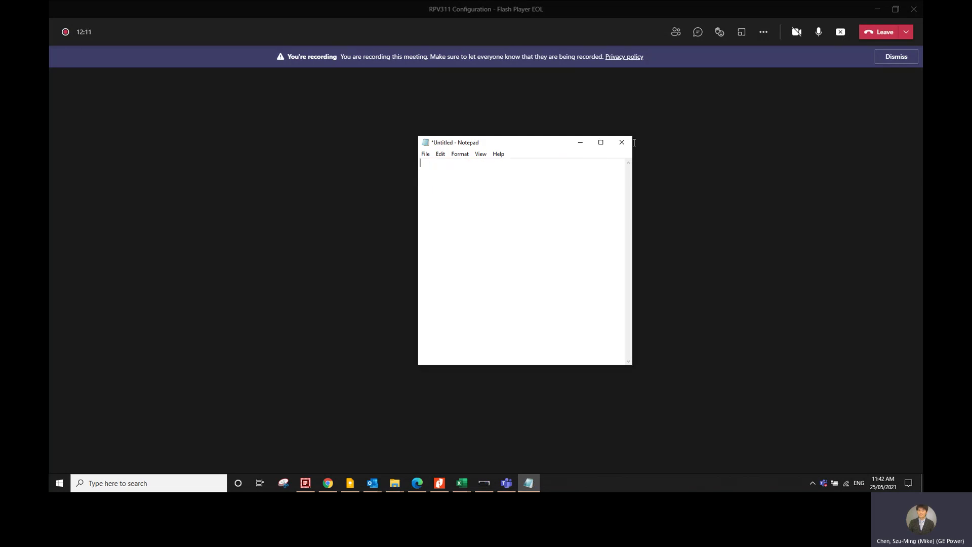
pyautogui.moveTo(548, 146); pyautogui.dragTo(531, 160)
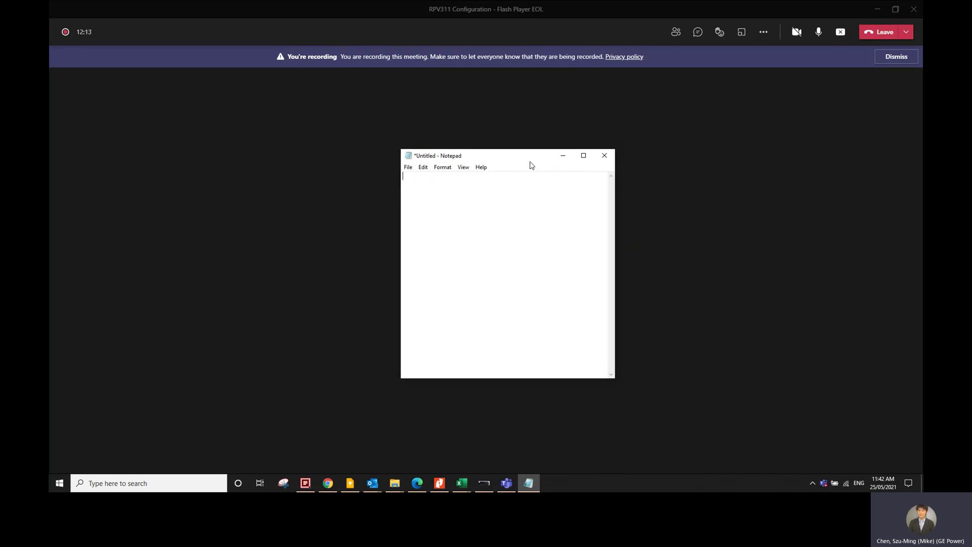
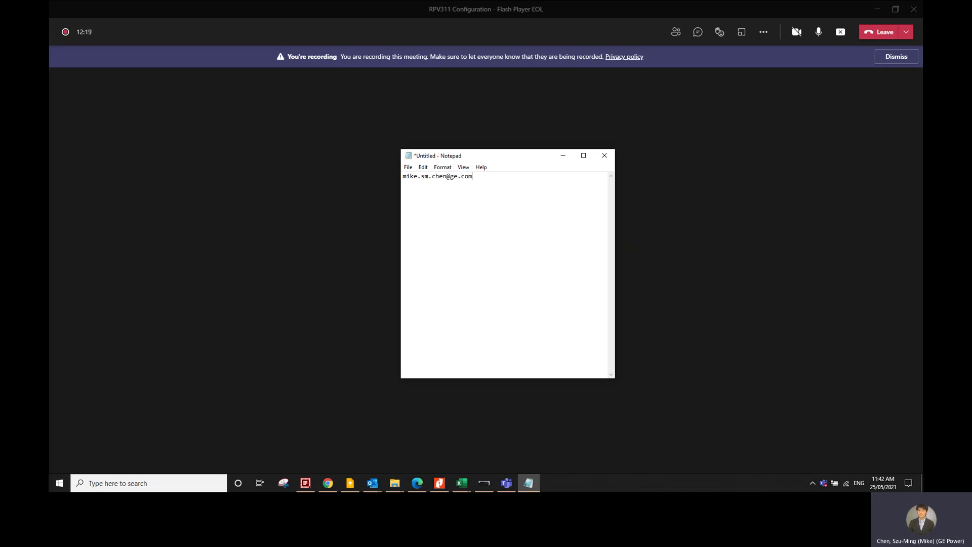